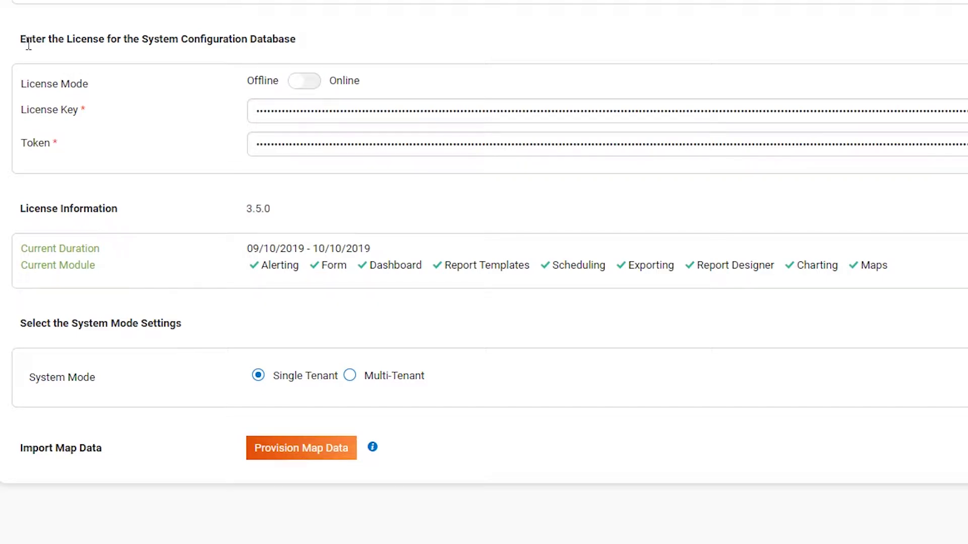
left_click_drag(29, 45, 313, 47)
left_click(313, 48)
left_click_drag(28, 118, 80, 121)
left_click(113, 205)
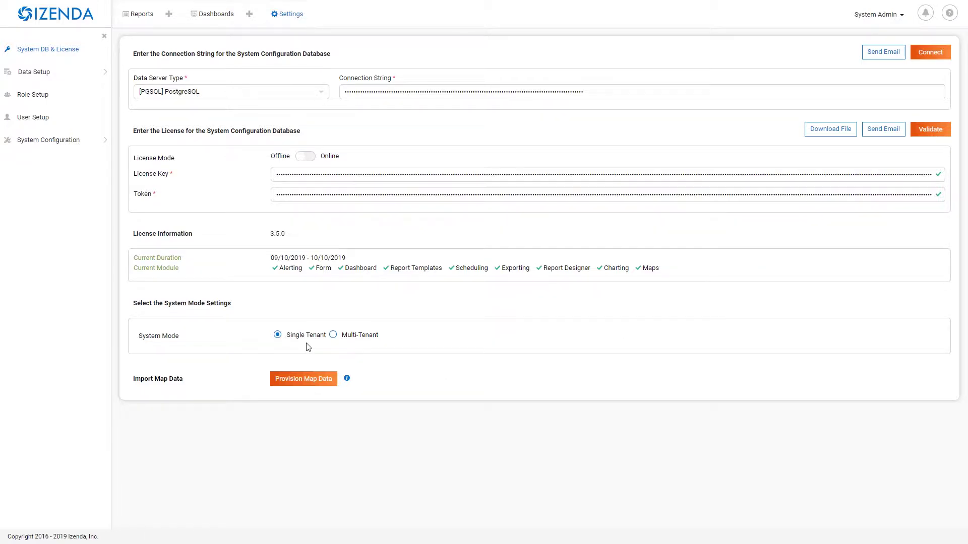
- Switch the system mode to Multi-Tenant and accept the mode change
left_click_drag(286, 335, 326, 335)
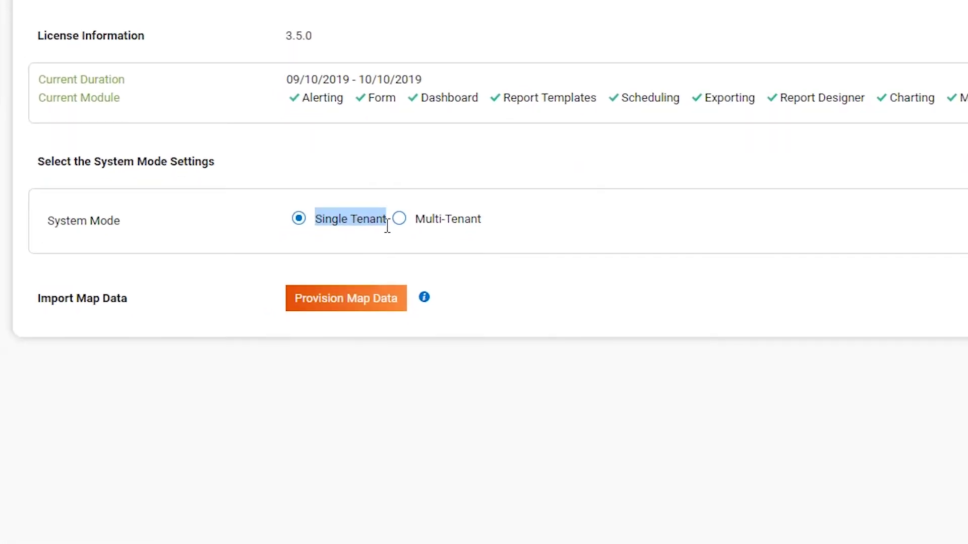
left_click(387, 227)
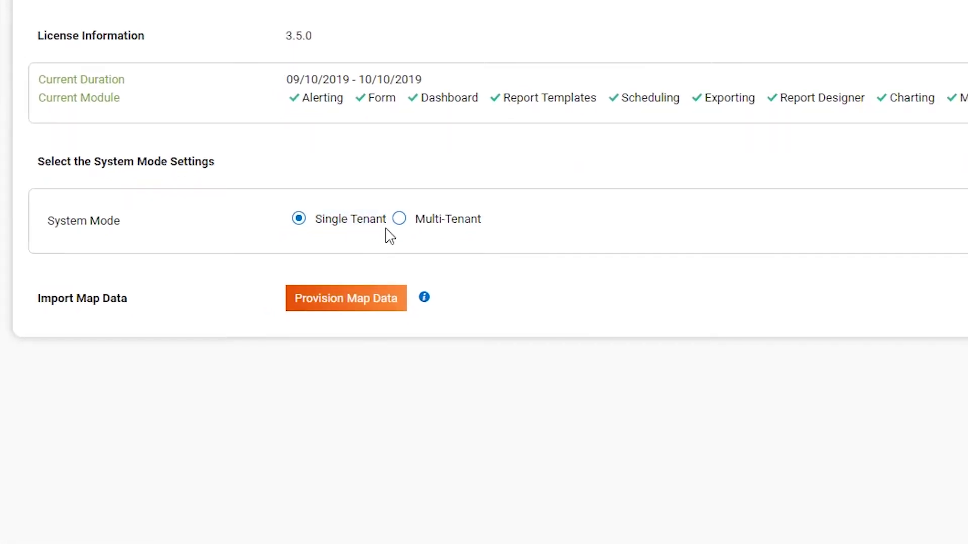
left_click_drag(417, 218, 524, 223)
left_click(524, 223)
left_click(399, 218)
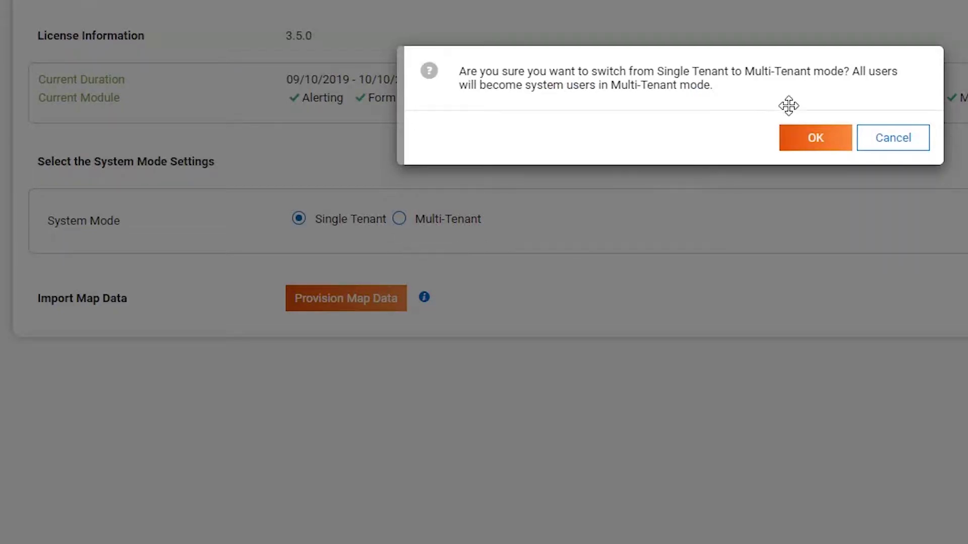
left_click(812, 139)
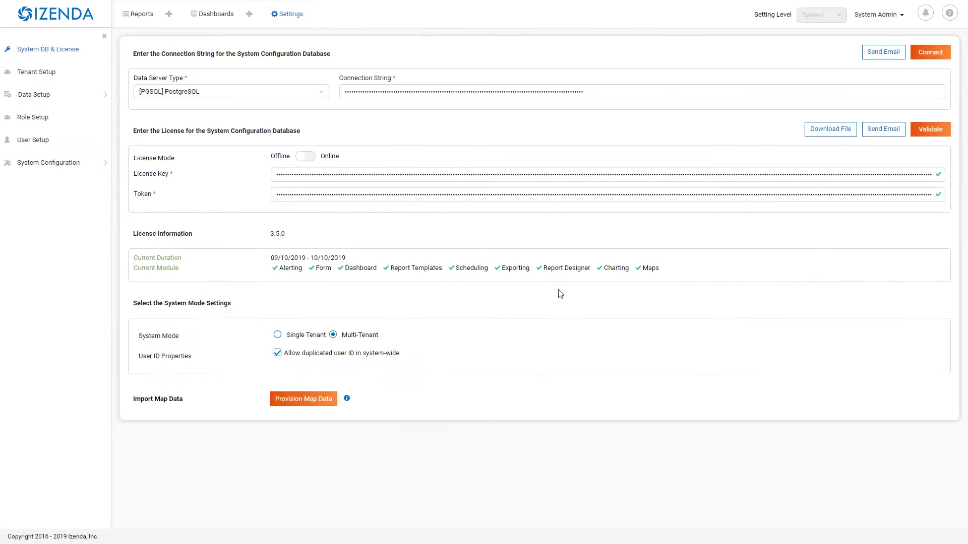
- Begin a new tenant in Tenant Setup, enter its ID and disable the Report Designer, Report Templates, Scheduling and Charting modules
left_click(53, 74)
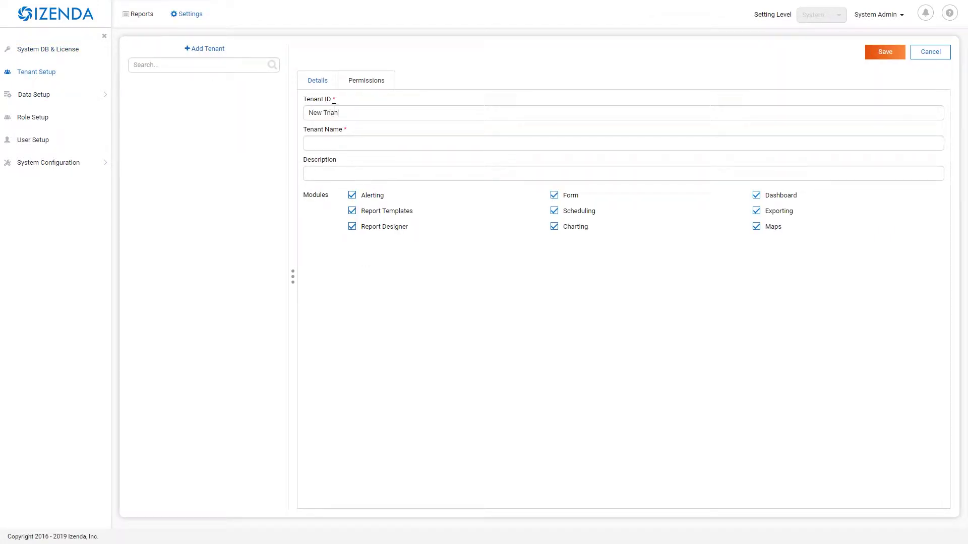
type("Tenant 1")
left_click(351, 226)
left_click(352, 211)
left_click(555, 211)
left_click(555, 226)
- Review the new tenant's permission options and save the tenant
left_click(370, 81)
scroll(444, 201, "down", 15)
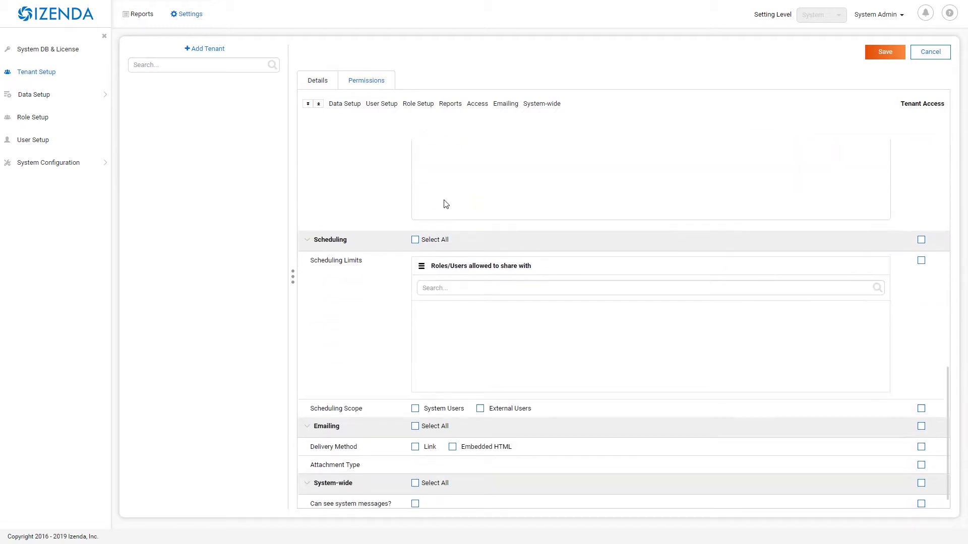
scroll(446, 204, "up", 15)
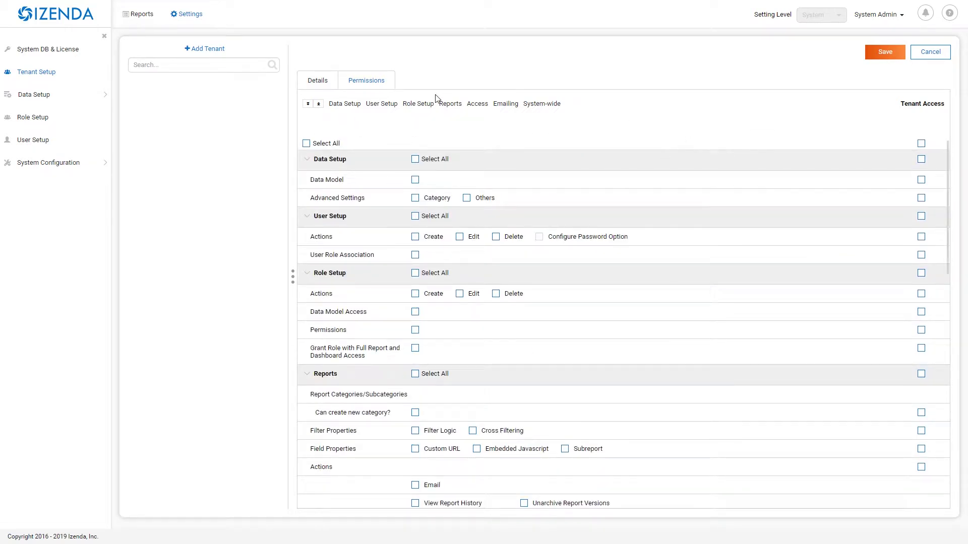
left_click(866, 57)
left_click(558, 286)
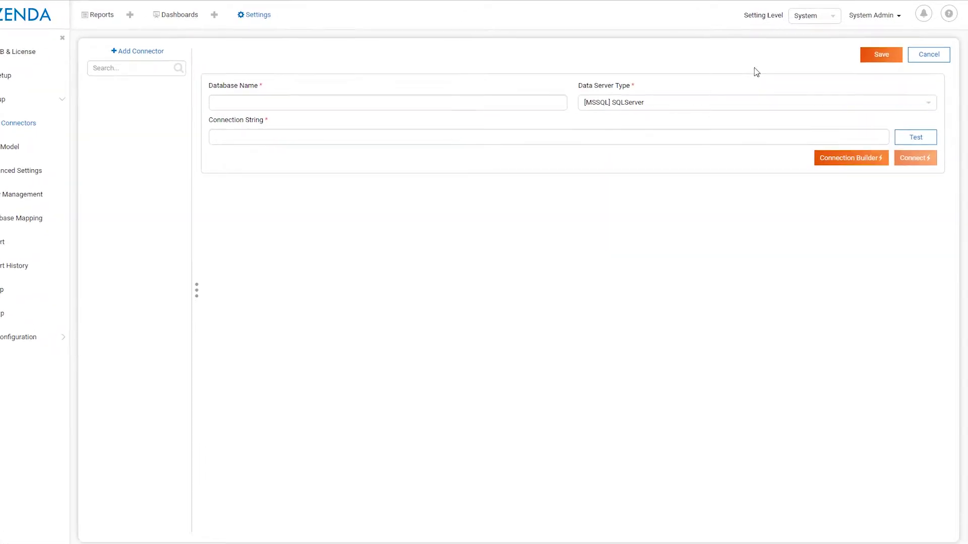
- Change the setting level for the data connectors to Tenant
left_click(762, 28)
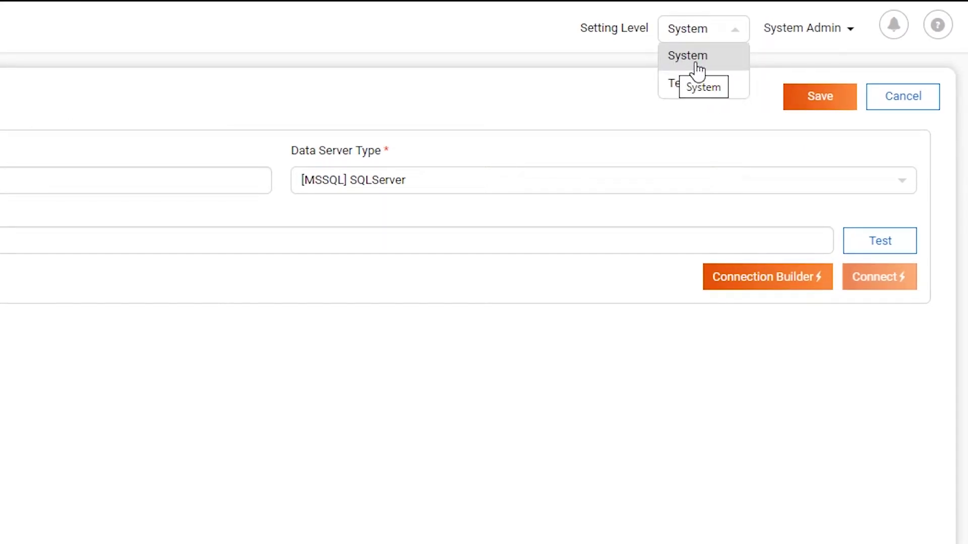
left_click(706, 36)
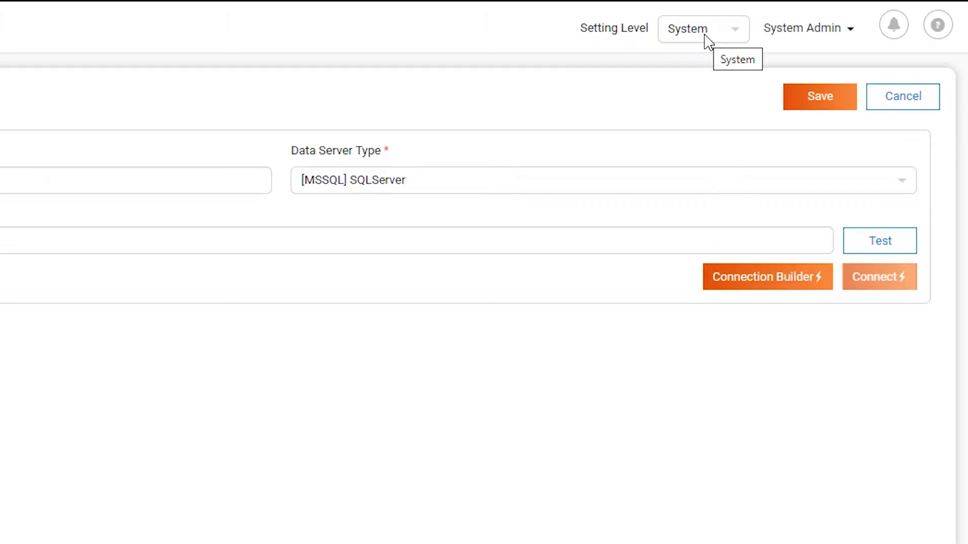
left_click(706, 38)
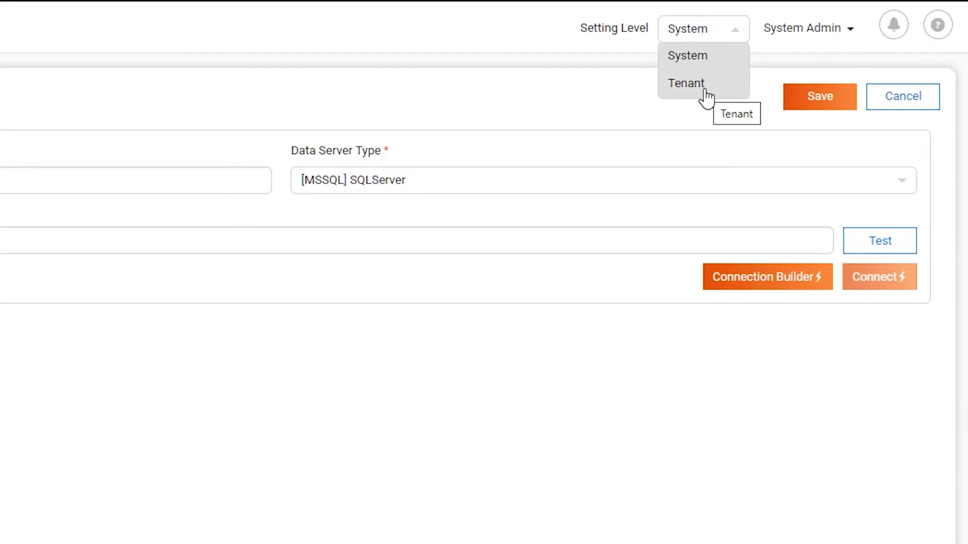
left_click(706, 91)
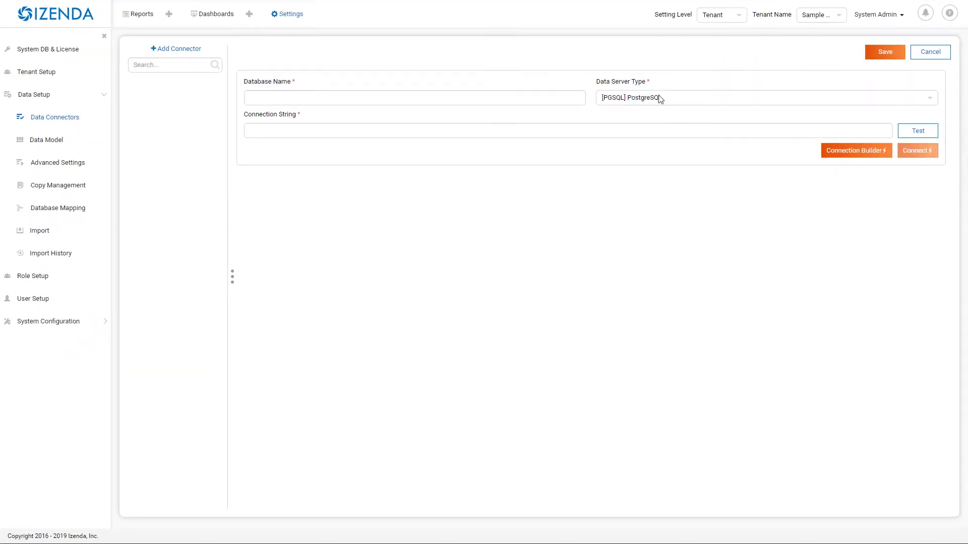
- Define a PostgreSQL connector with database name TEST and the pasted connection string including its password, and test and connect it
left_click(584, 125)
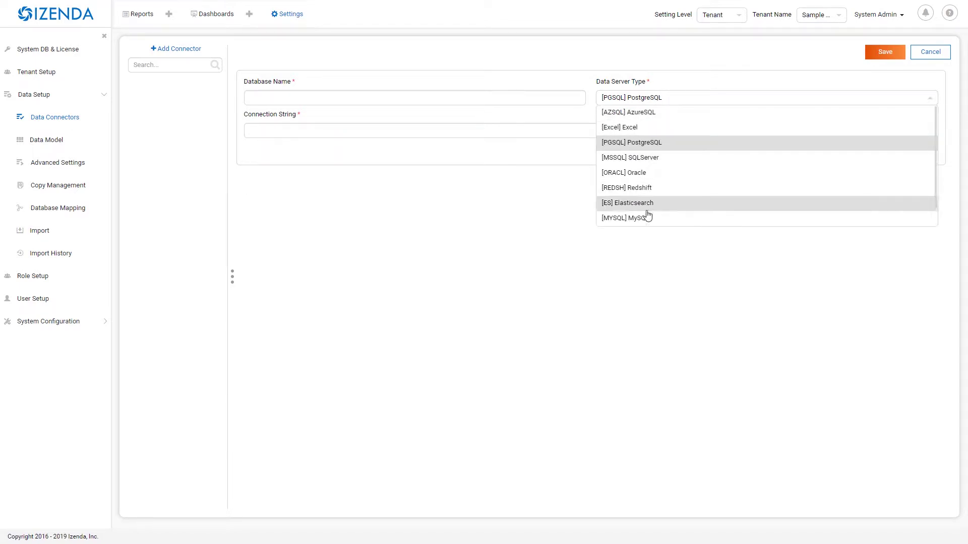
left_click(619, 146)
key("ctrl+v")
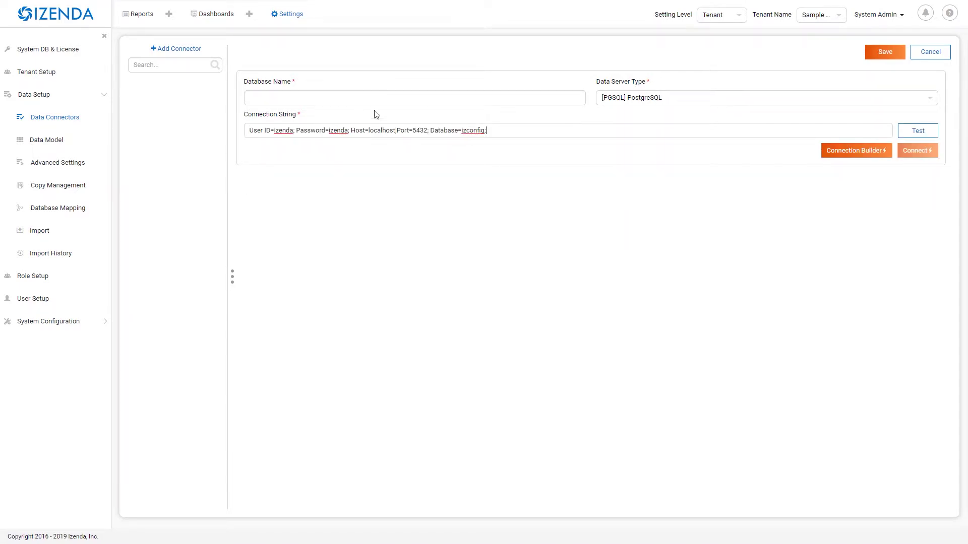
left_click(380, 96)
type("TEST")
left_click(918, 132)
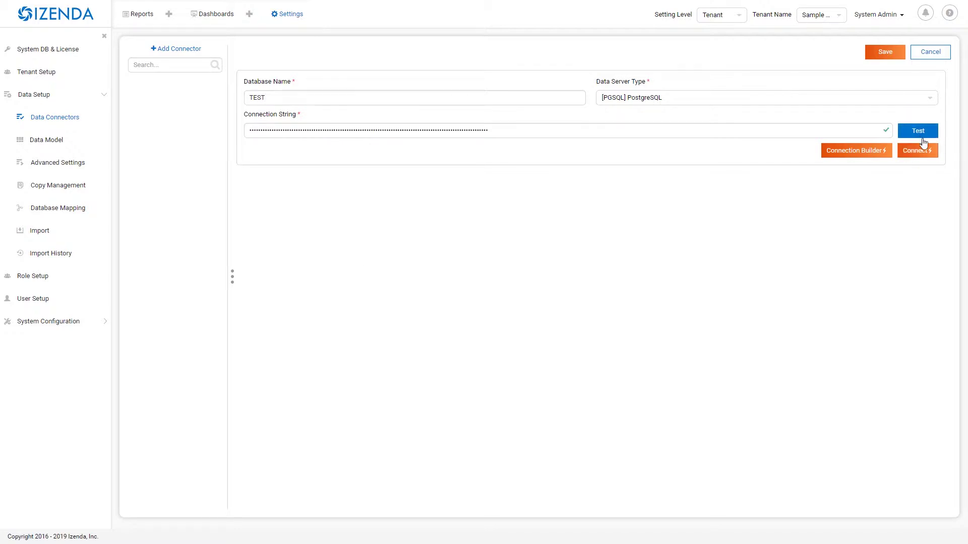
left_click(922, 151)
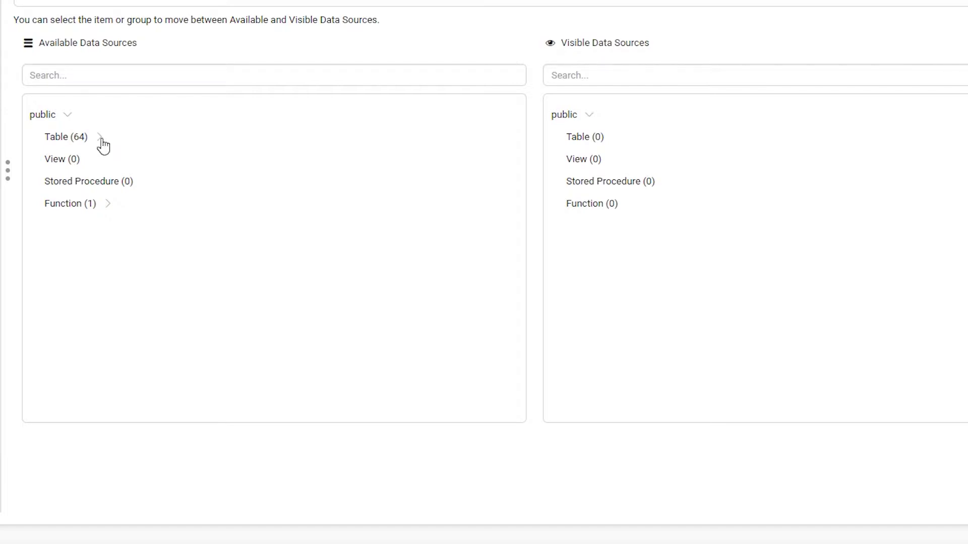
- Browse the public schema's available tables and move izendaaddresscode, izendacachemetadata and izendacommonfilterfield to the visible data sources
left_click(100, 140)
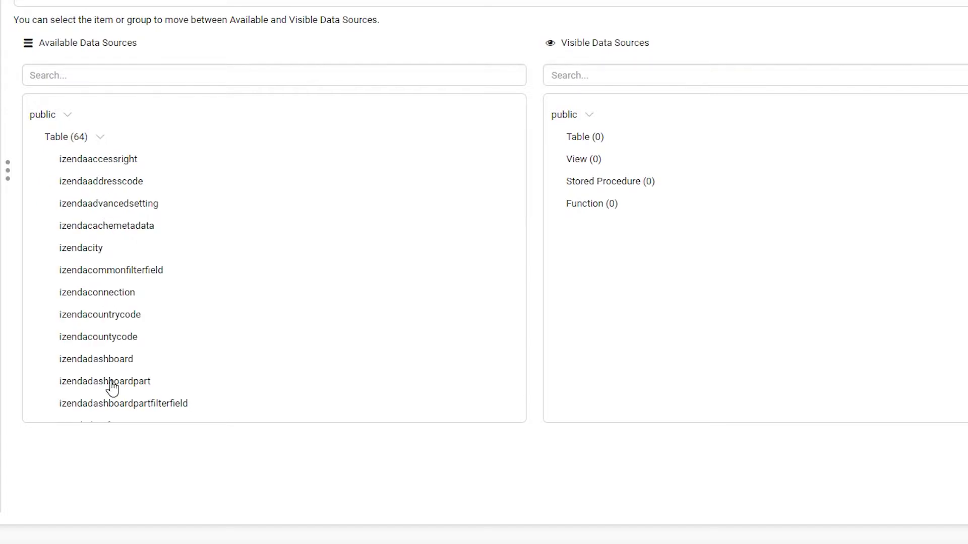
scroll(110, 410, "down", 3)
scroll(111, 410, "down", 5)
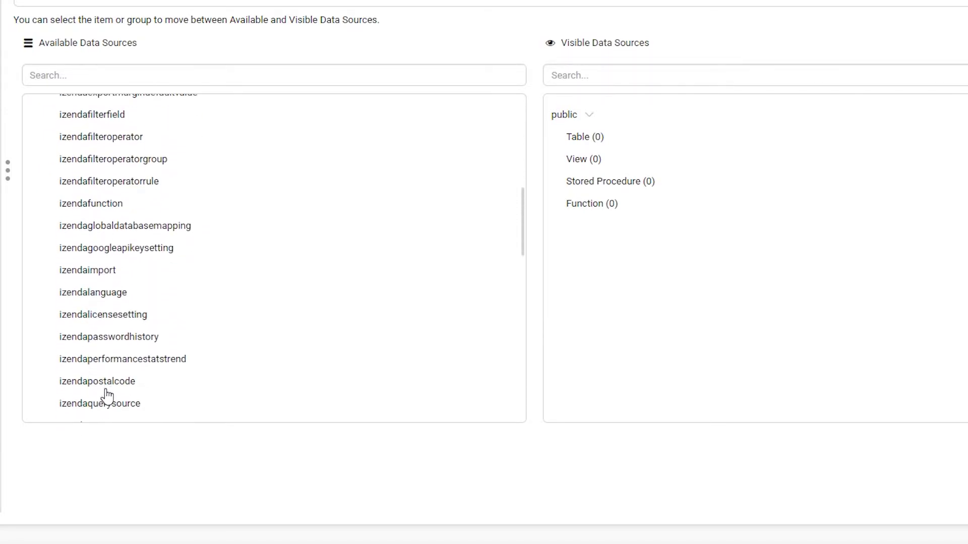
scroll(107, 395, "up", 5)
scroll(108, 395, "up", 3)
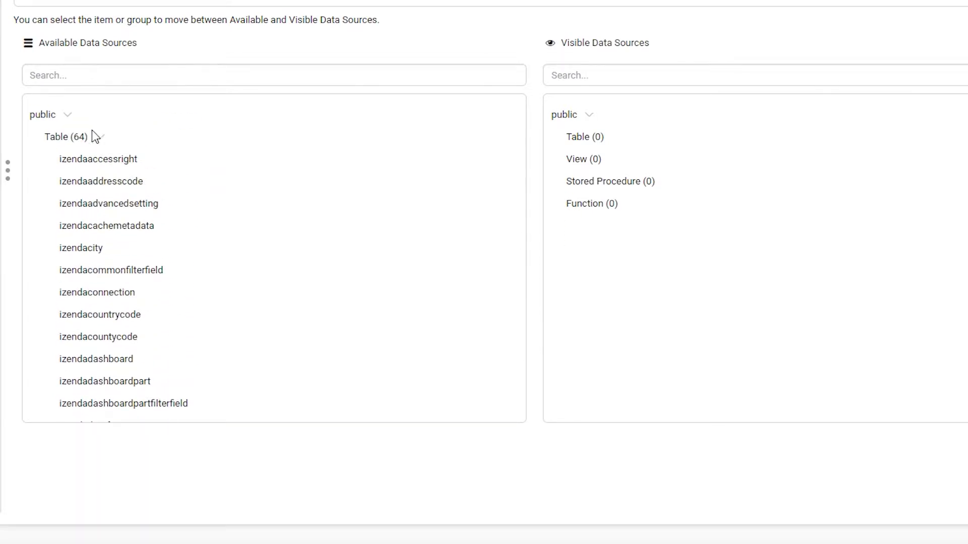
left_click(103, 139)
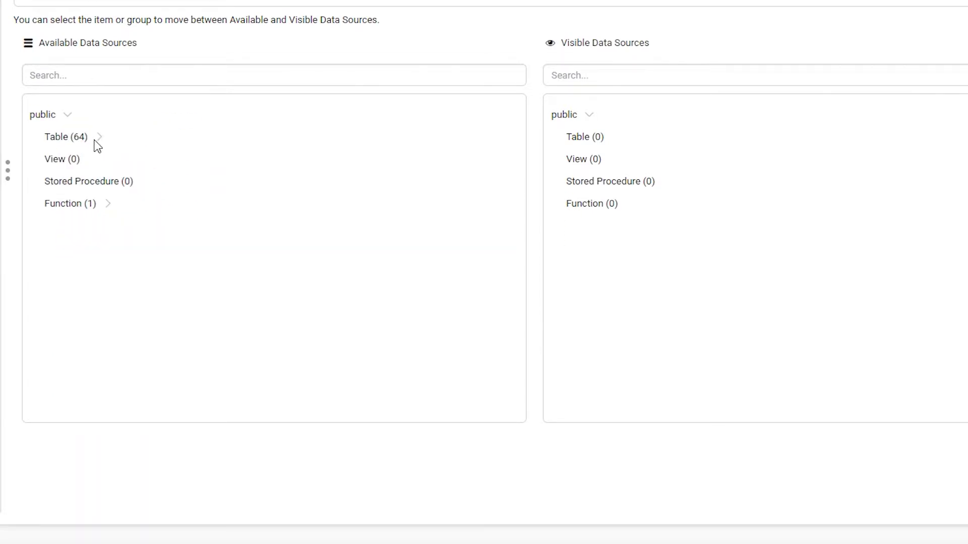
left_click(100, 143)
left_click(86, 190)
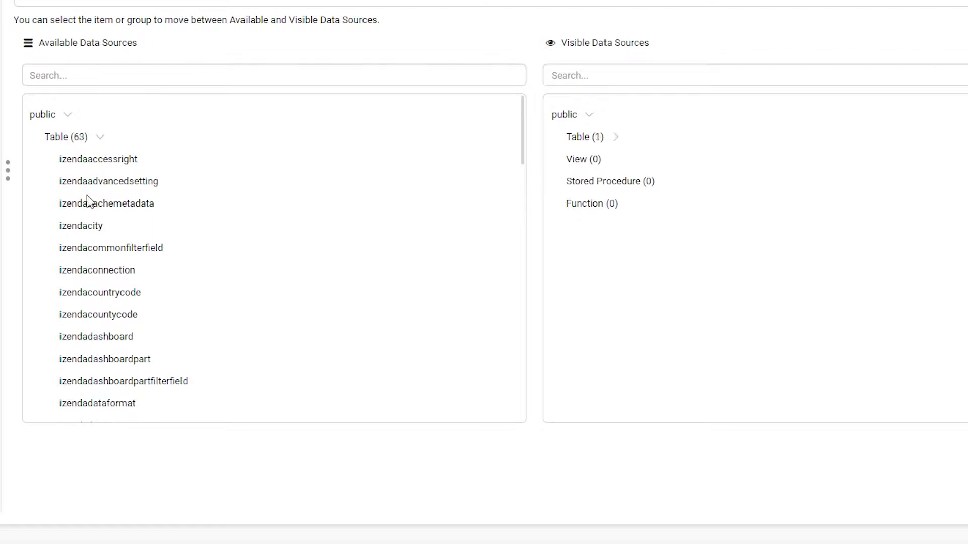
left_click(87, 205)
left_click(87, 233)
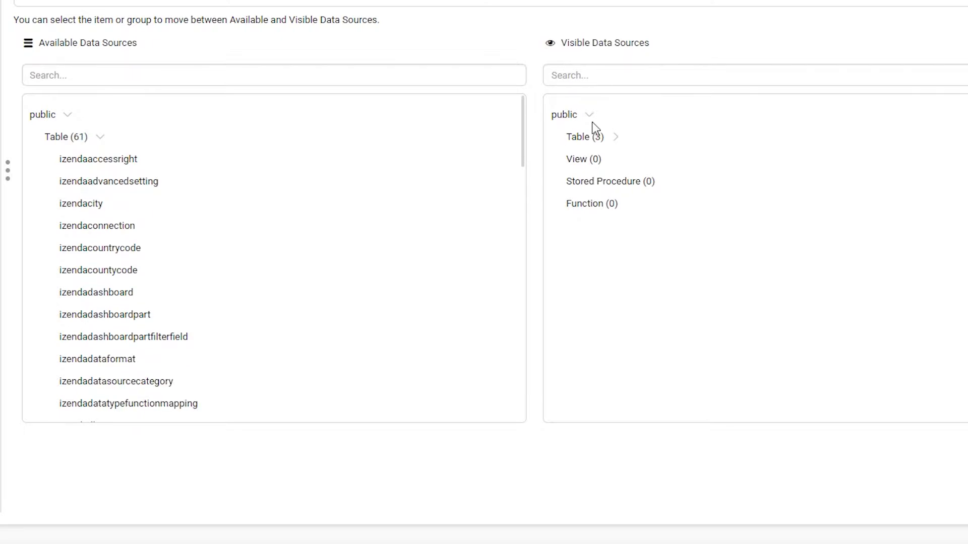
left_click(617, 139)
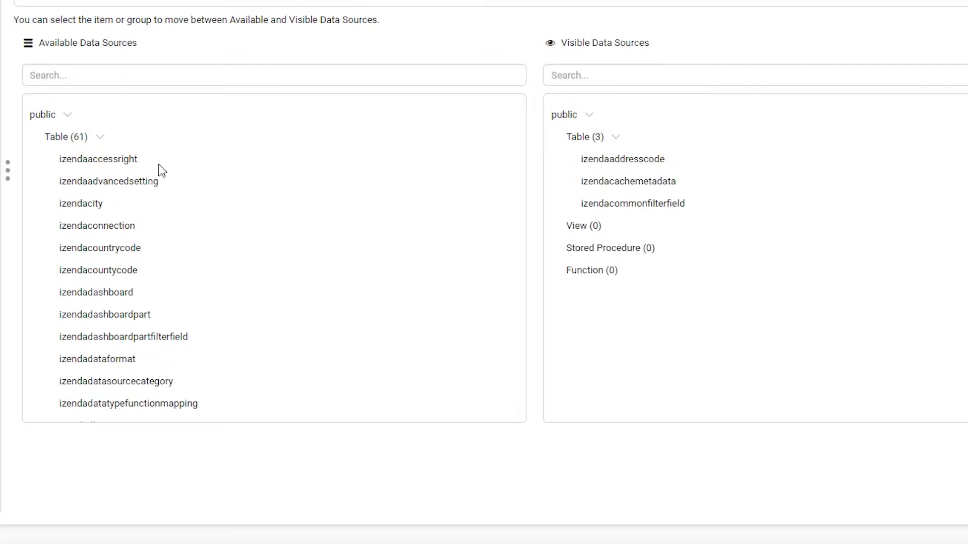
- Move all remaining tables and the function of the public schema to the visible data sources and check the function group
left_click(60, 140)
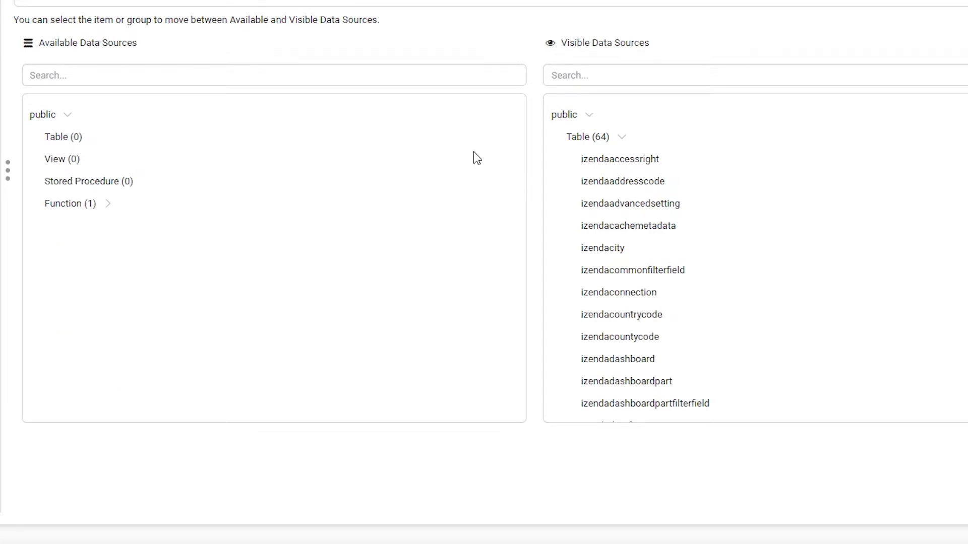
left_click(69, 207)
left_click(621, 140)
left_click(629, 207)
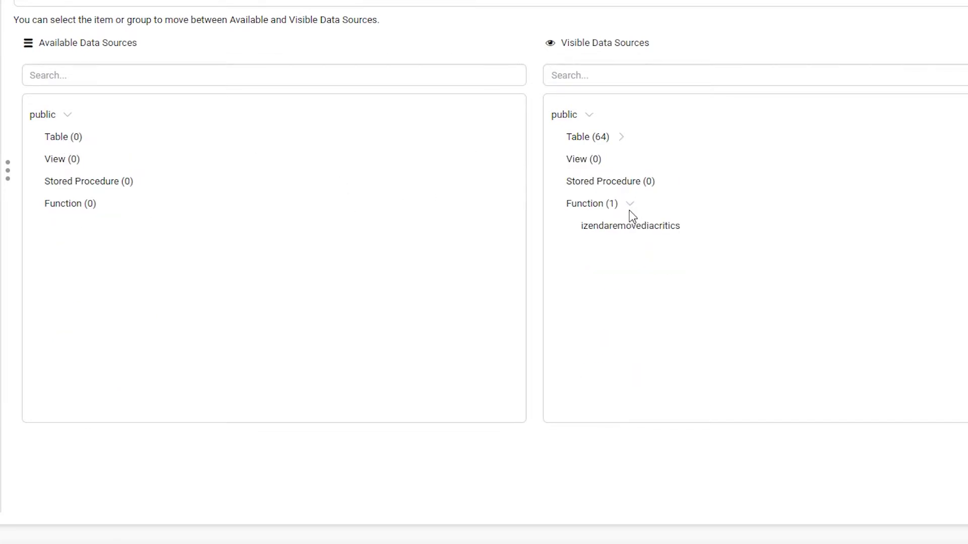
left_click(638, 208)
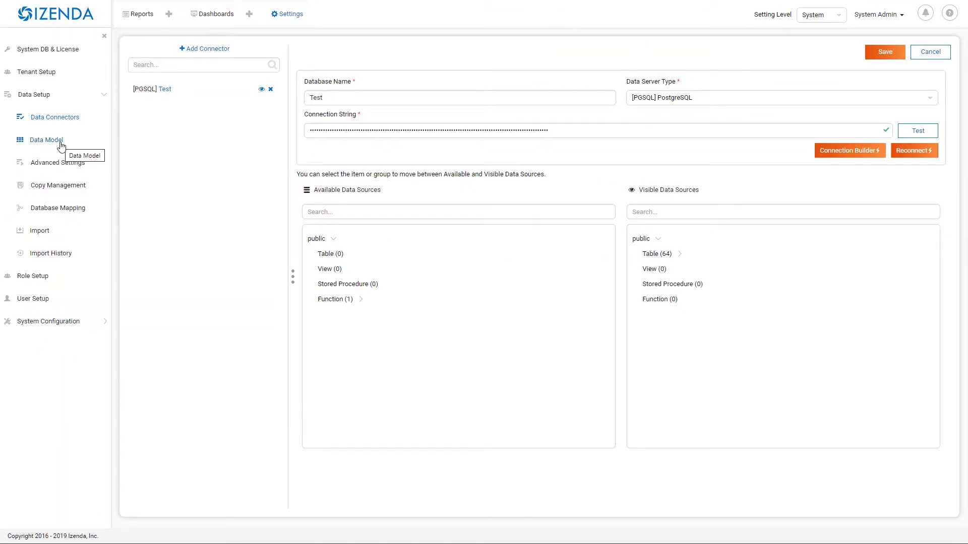
- Create a category named Category1 in the Data Model and assign it to public.izendasystemvariable
left_click(60, 147)
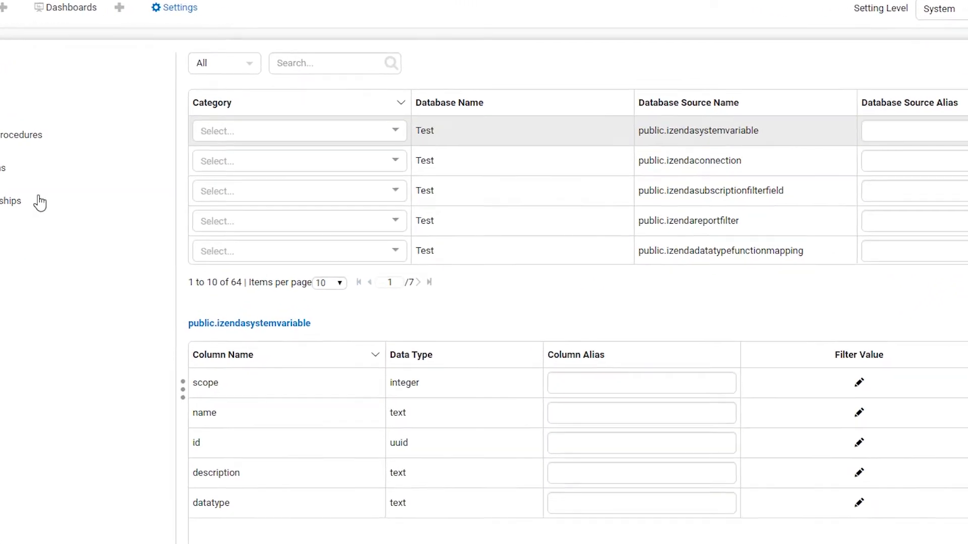
left_click(335, 132)
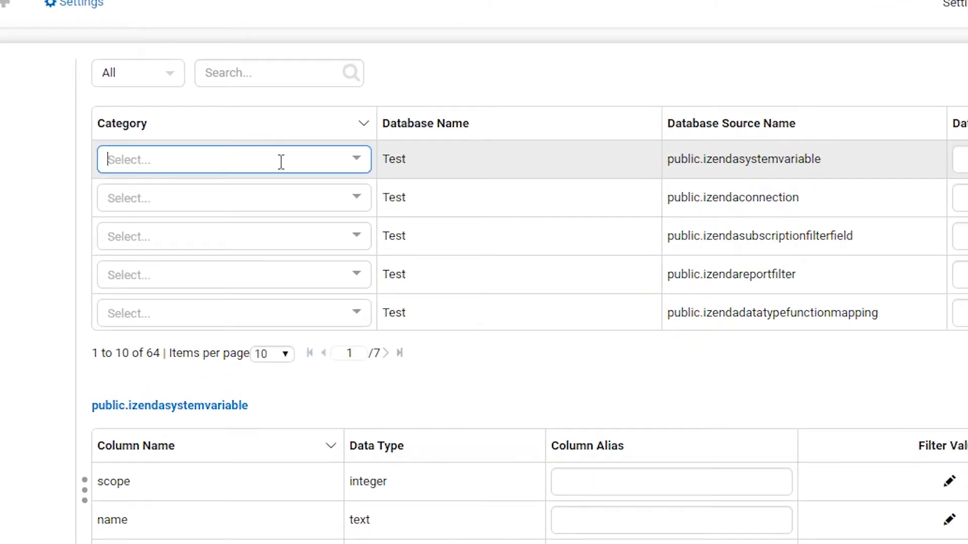
type("Category1")
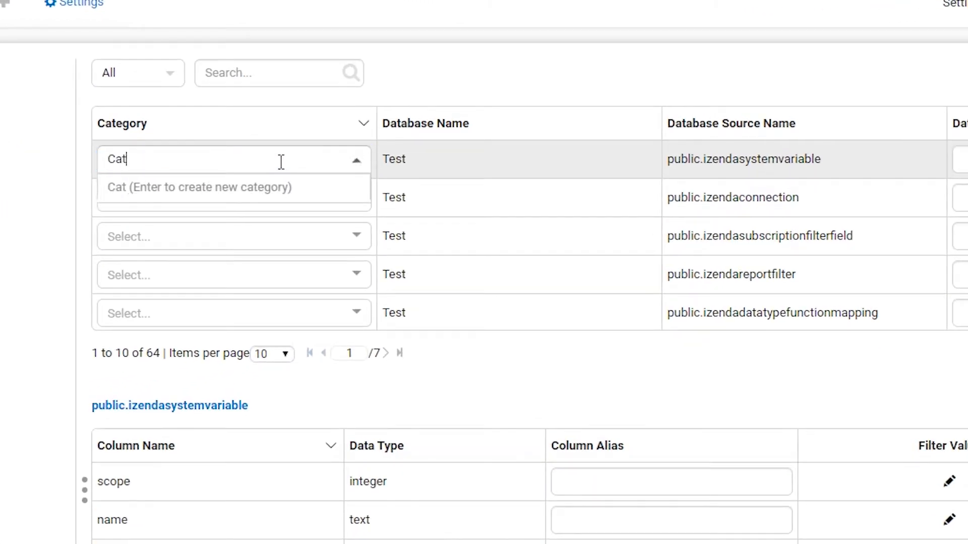
key("Return")
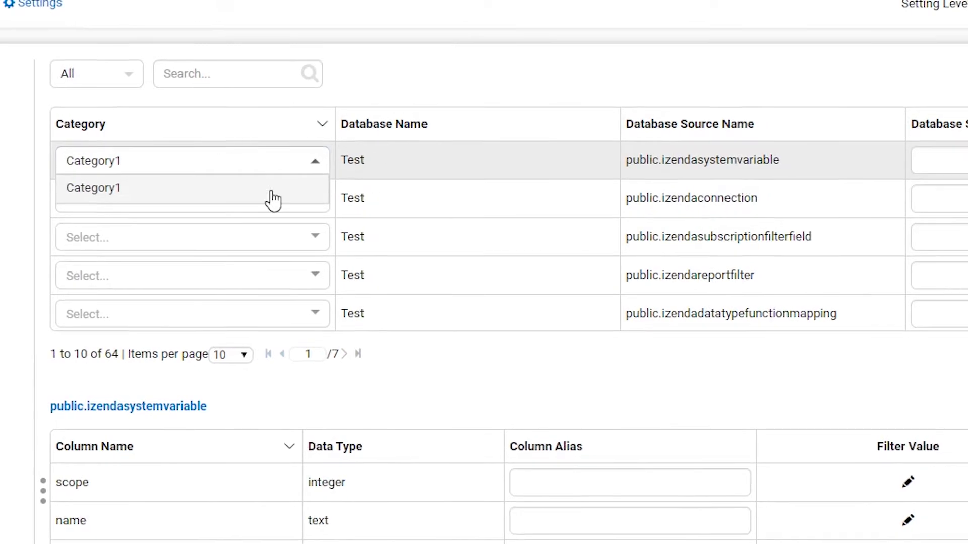
left_click(307, 192)
- Set the source alias of public.izendasystemvariable to "Aliasing!!" and the version column alias in public.izendasubscriptionfilterfield to "Aliasing also!!"
left_click(692, 155)
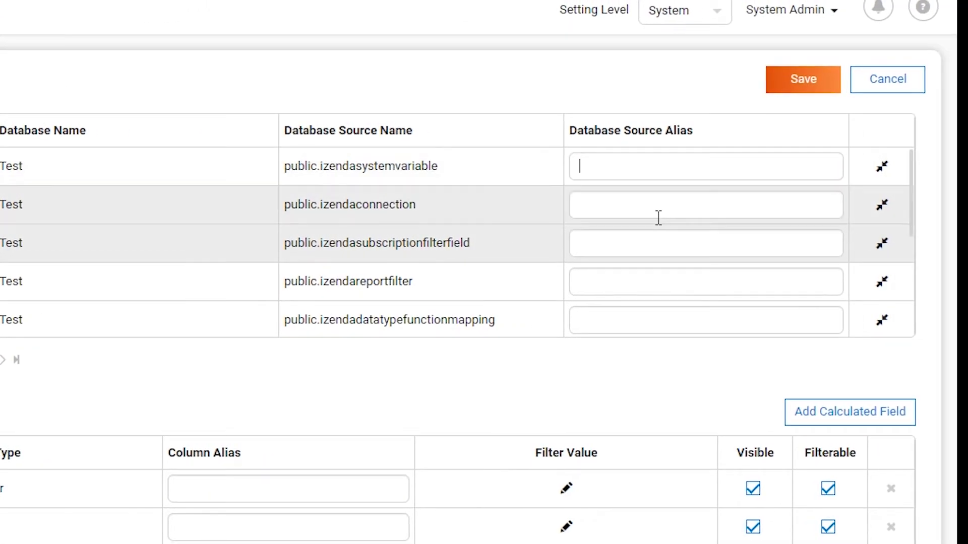
type("Aliasing!!")
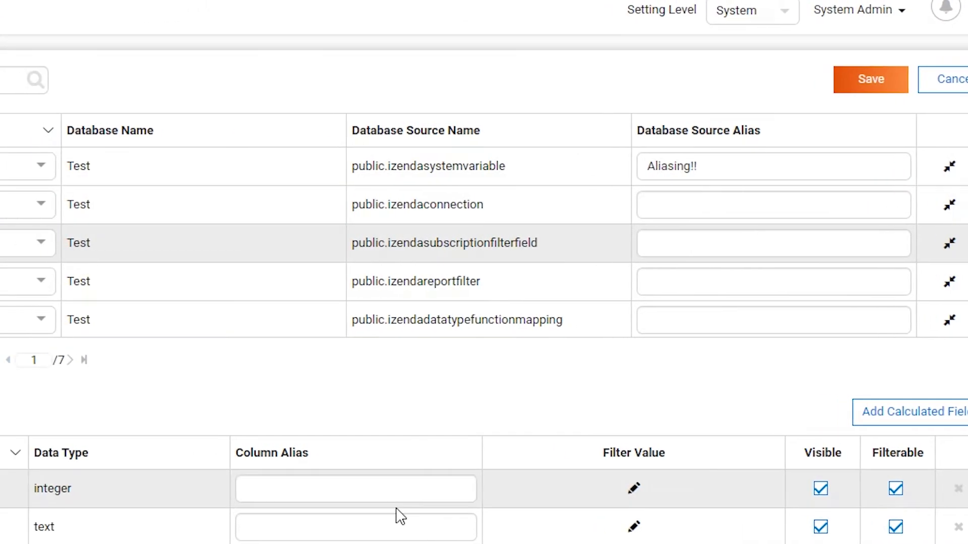
left_click(397, 485)
type("Aliasing also!")
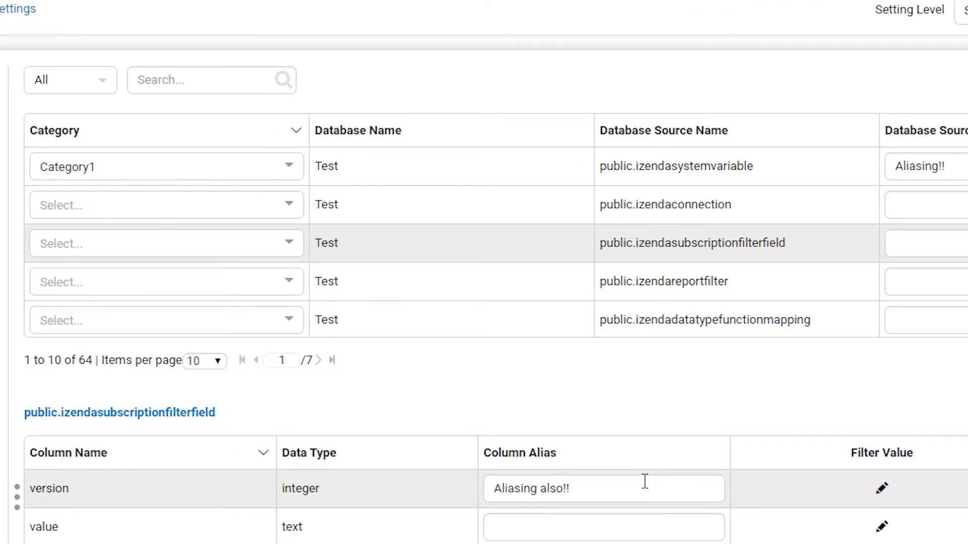
type("!")
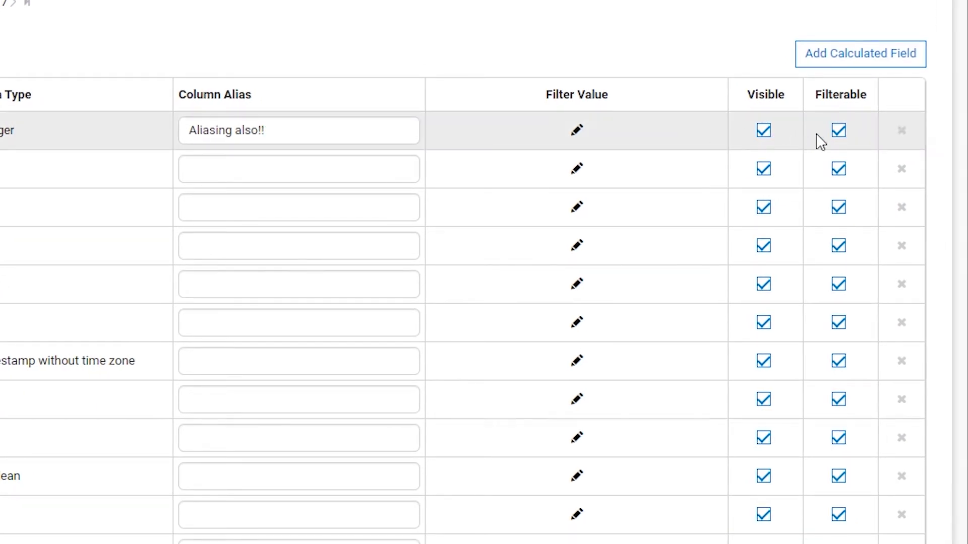
- Make the version column of public.izendasubscriptionfilterfield non-filterable and hidden, and discard the table changes by switching to the relationships
left_click(839, 133)
left_click(765, 133)
left_click(58, 172)
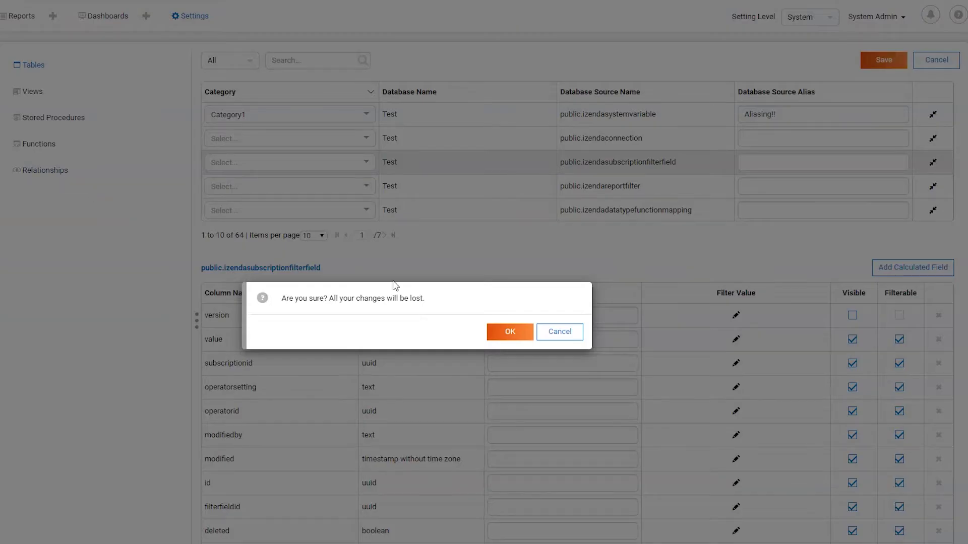
left_click(491, 335)
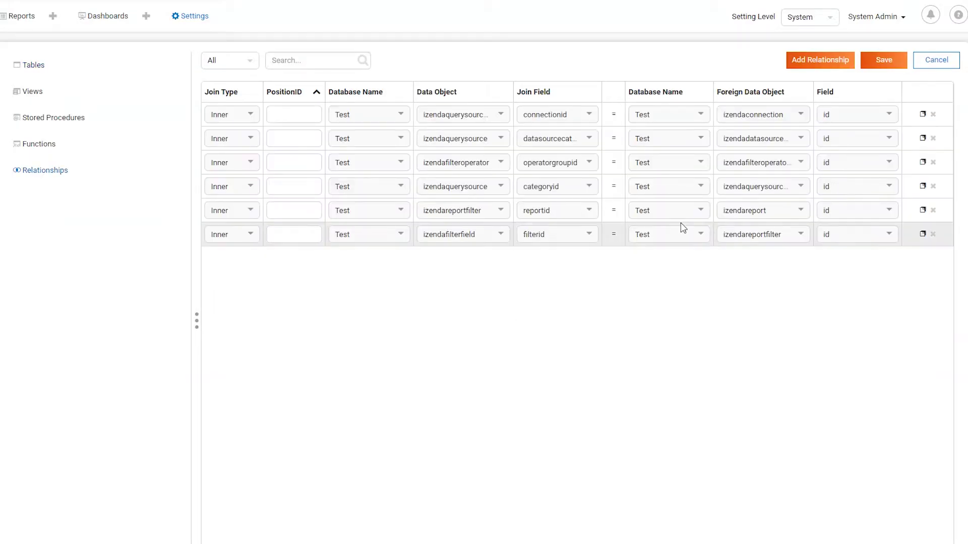
- Add a new relationship to the data model and choose Test as its first database
left_click(812, 62)
left_click(400, 116)
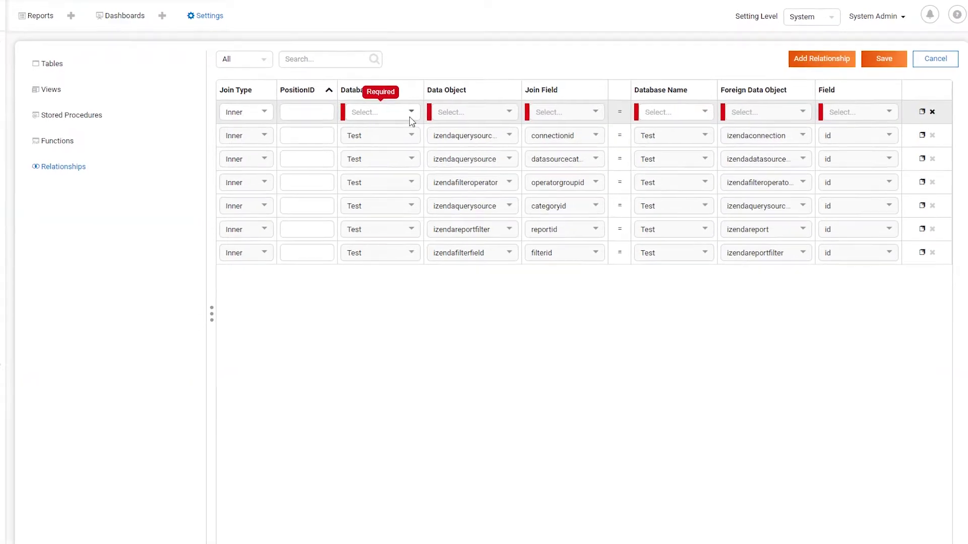
left_click(383, 134)
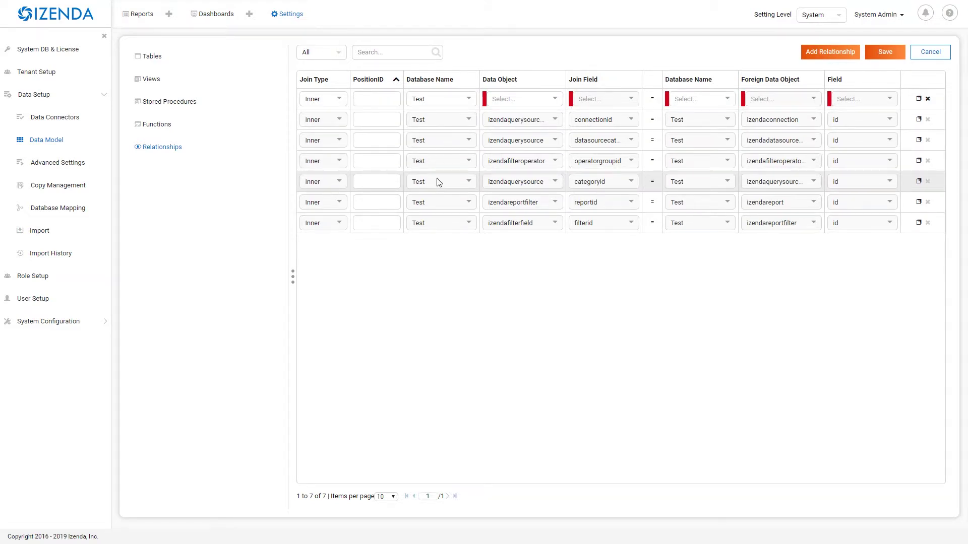
- Switch to Role Setup, discarding the relationship, and start a role named Test with data model access to the whole public schema
left_click(58, 279)
left_click(555, 287)
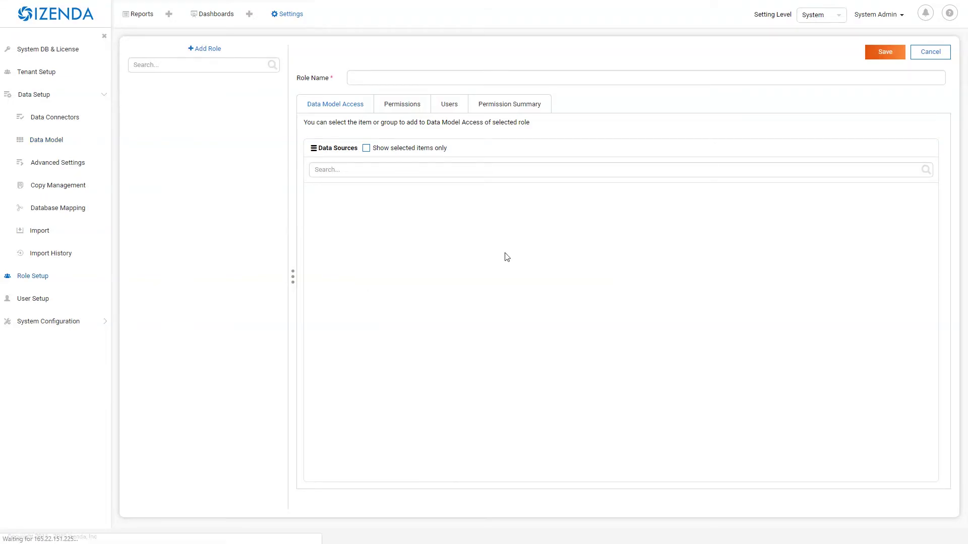
left_click(322, 204)
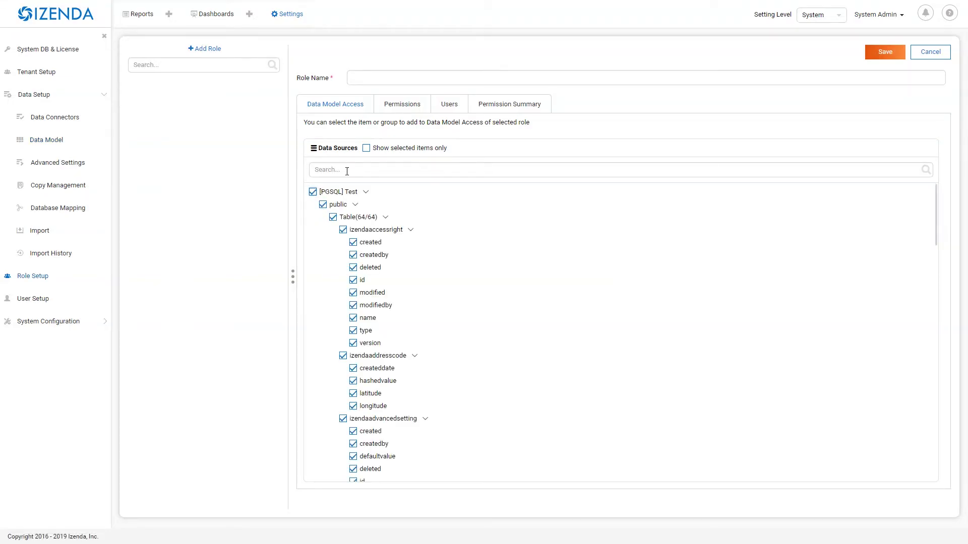
left_click(393, 79)
type("Test")
- Exclude createdby, id, modified, name and type of izendaaccessright and latitude and longitude of izendaaddresscode from the role's data model access
left_click(394, 107)
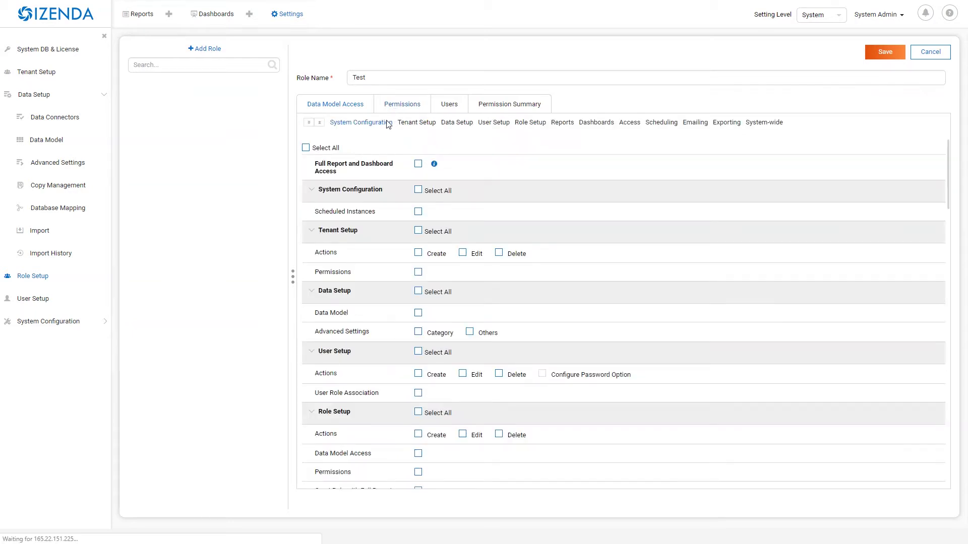
left_click(342, 105)
left_click(353, 254)
left_click(353, 280)
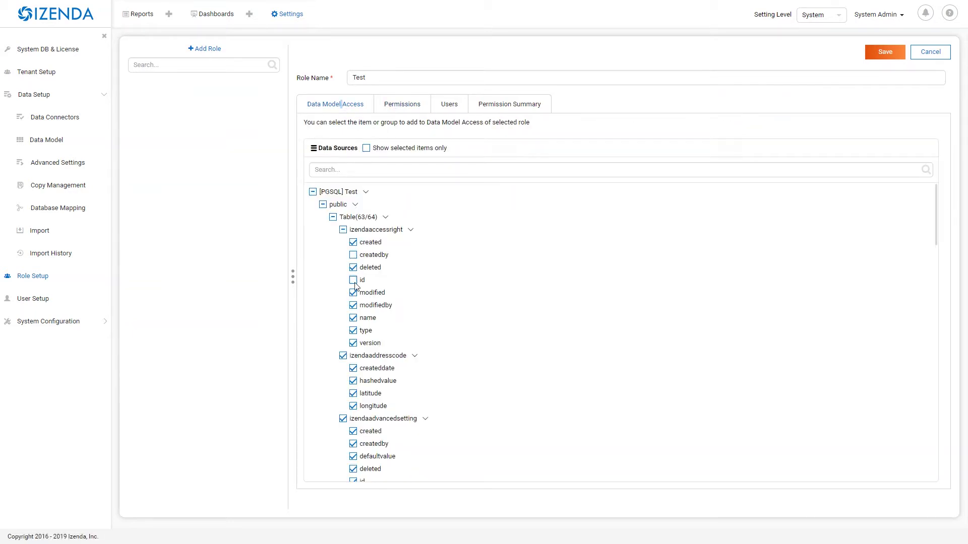
left_click(353, 293)
left_click(353, 330)
left_click(353, 318)
left_click(353, 394)
- Exclude deleted, id, modifiedby, tenantid and value of izendaadvancedsetting from the role's data model access
scroll(354, 408, "down", 4)
left_click(353, 267)
left_click(353, 280)
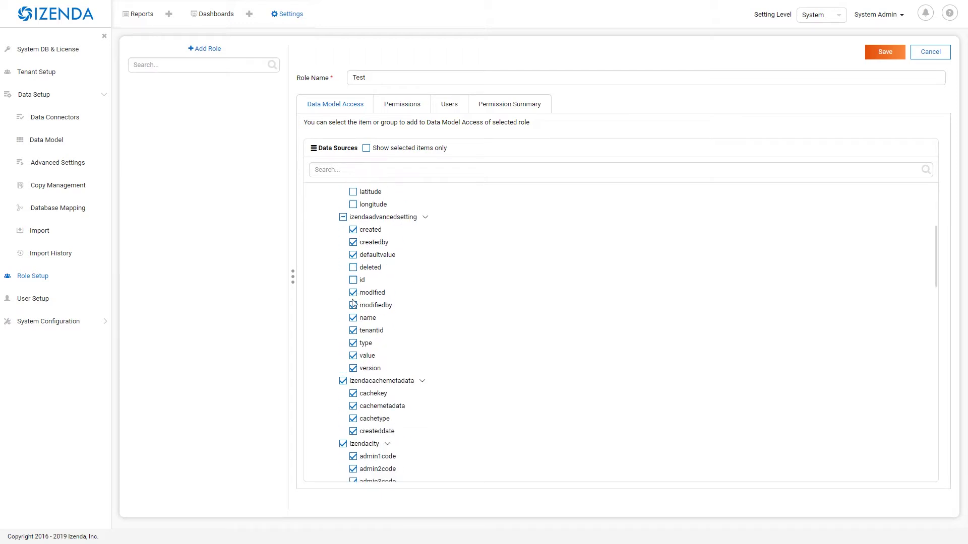
left_click(353, 306)
left_click(353, 331)
left_click(353, 356)
scroll(382, 223, "up", 4)
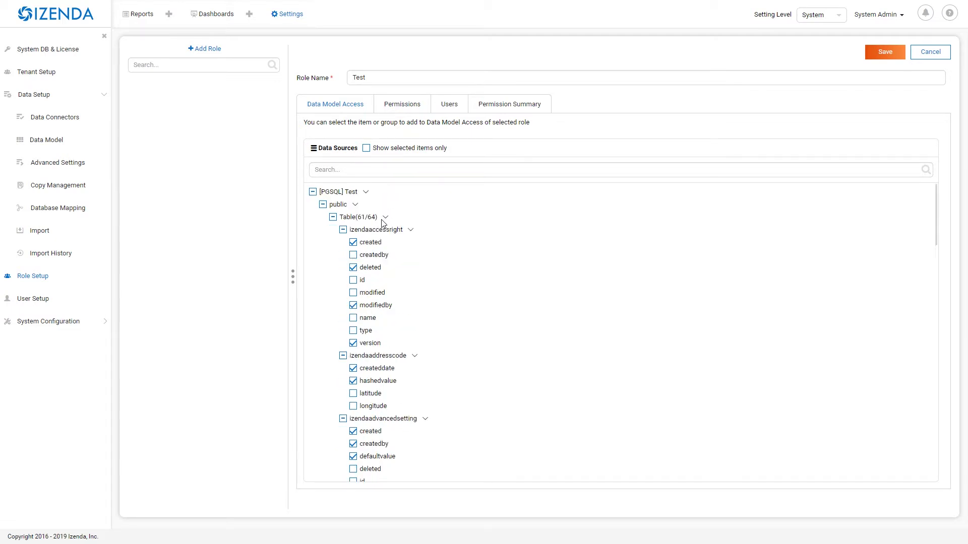
- Grant the role the Chart, Form and Gauge report part types in its report permissions
left_click(402, 103)
left_click(413, 106)
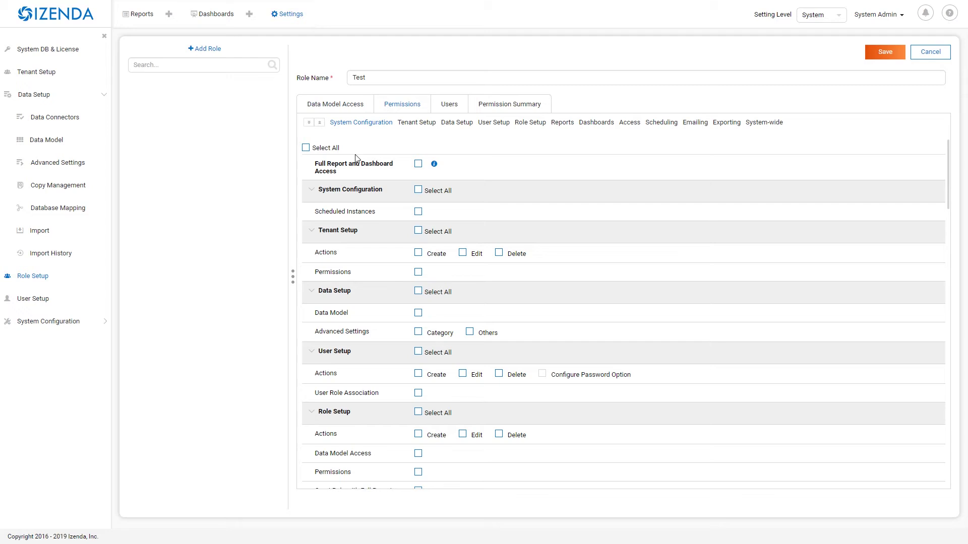
scroll(381, 181, "down", 6)
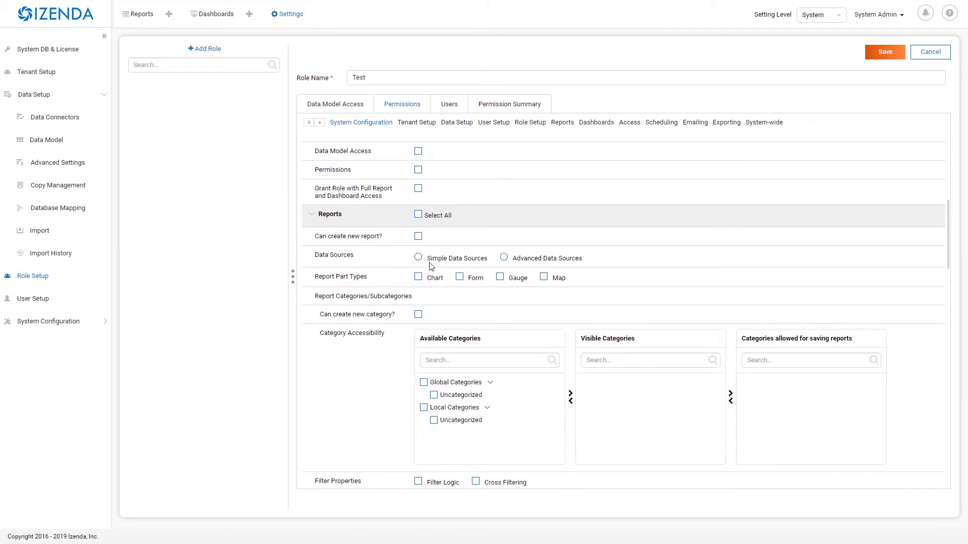
left_click(418, 277)
left_click(461, 277)
left_click(500, 277)
scroll(499, 280, "down", 7)
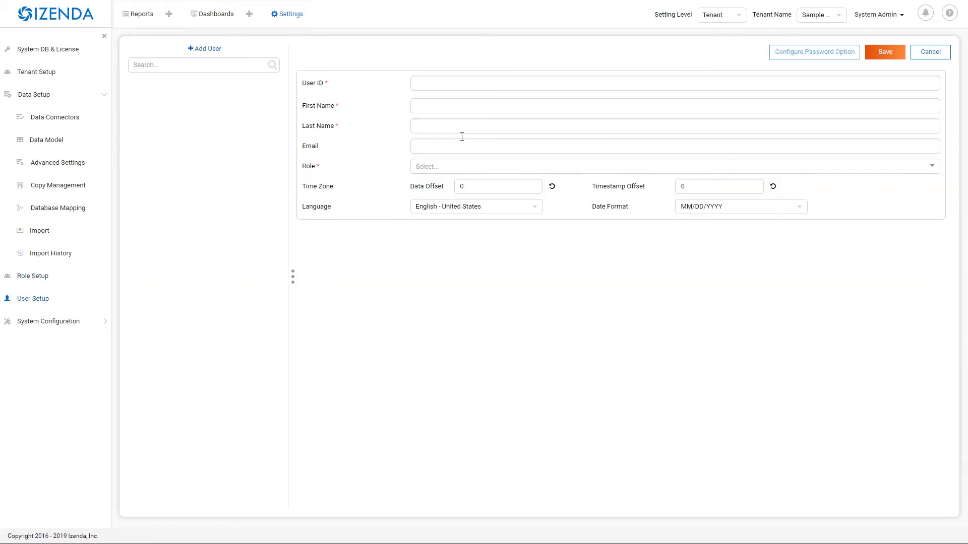
- Create a tenant user with Test as user ID, first name and last name, assign the role TEst, and save the user
left_click(443, 81)
type("Test")
left_click(441, 106)
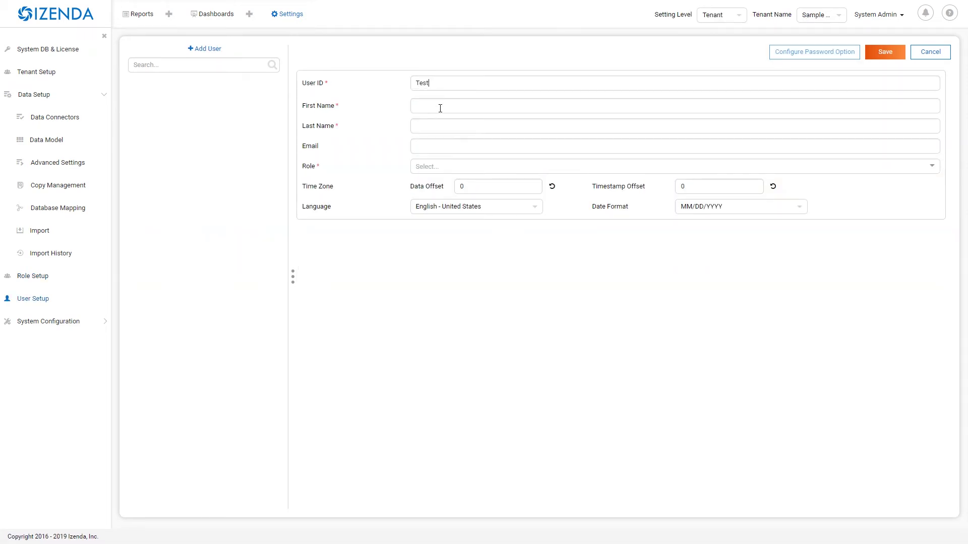
type("Test")
left_click(935, 167)
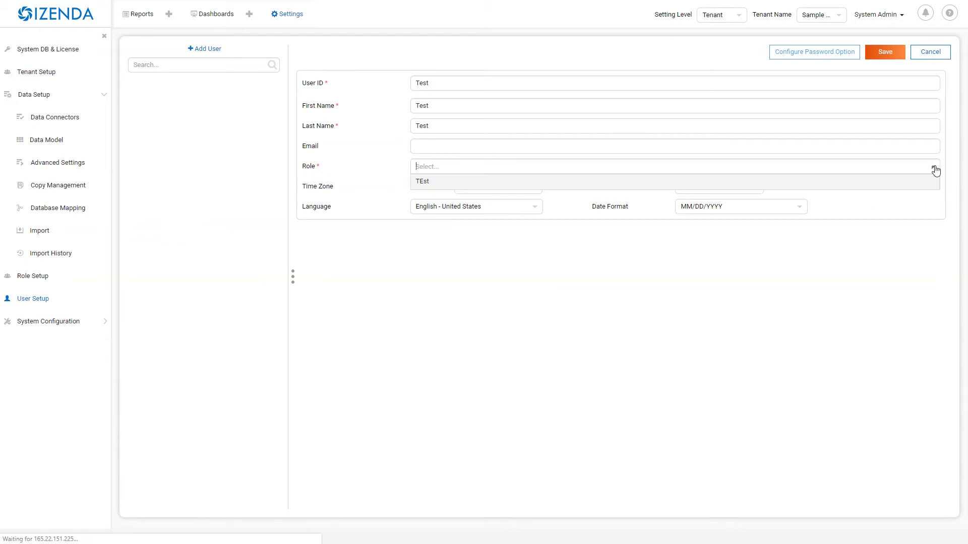
left_click(432, 182)
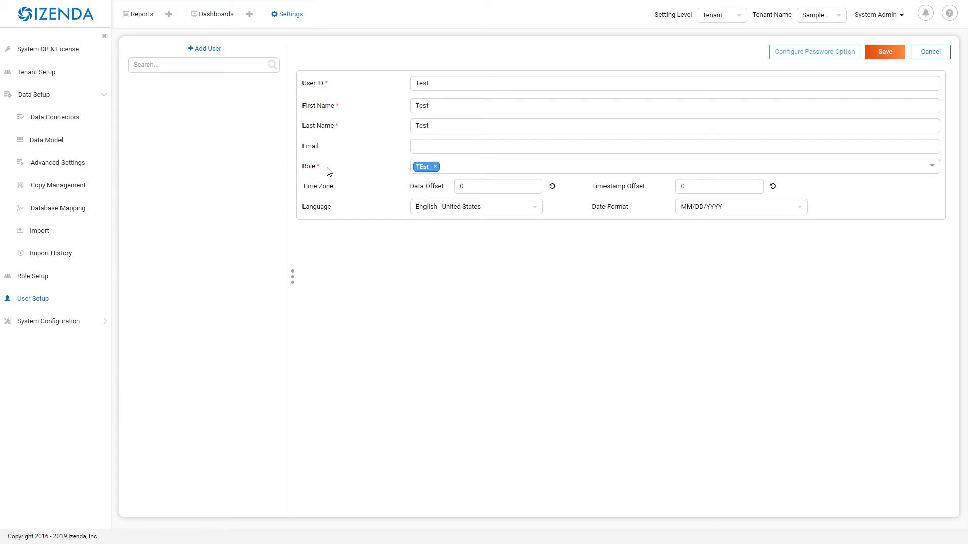
double_click(306, 166)
left_click(338, 217)
left_click(879, 53)
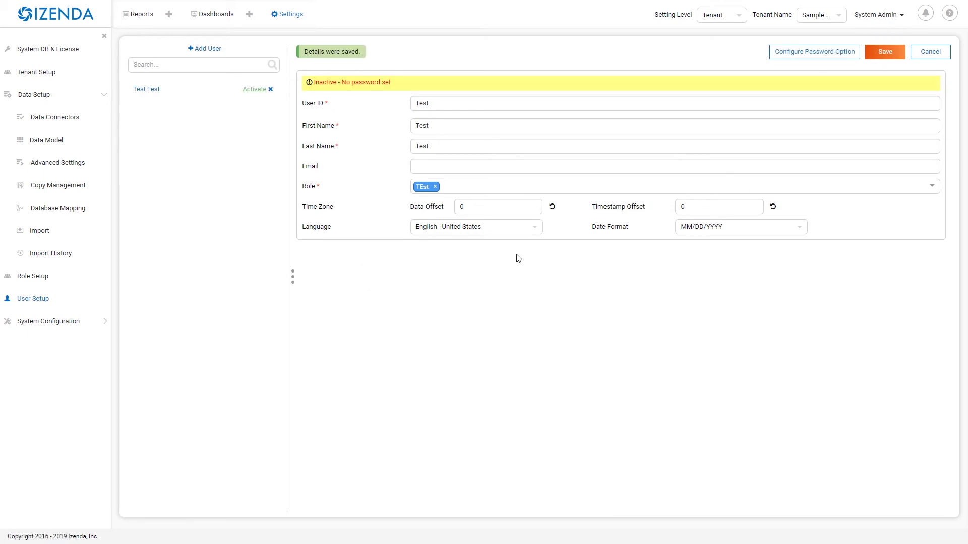
- Generate a password link for the new user, copy it, and cancel the password configuration
left_click(790, 56)
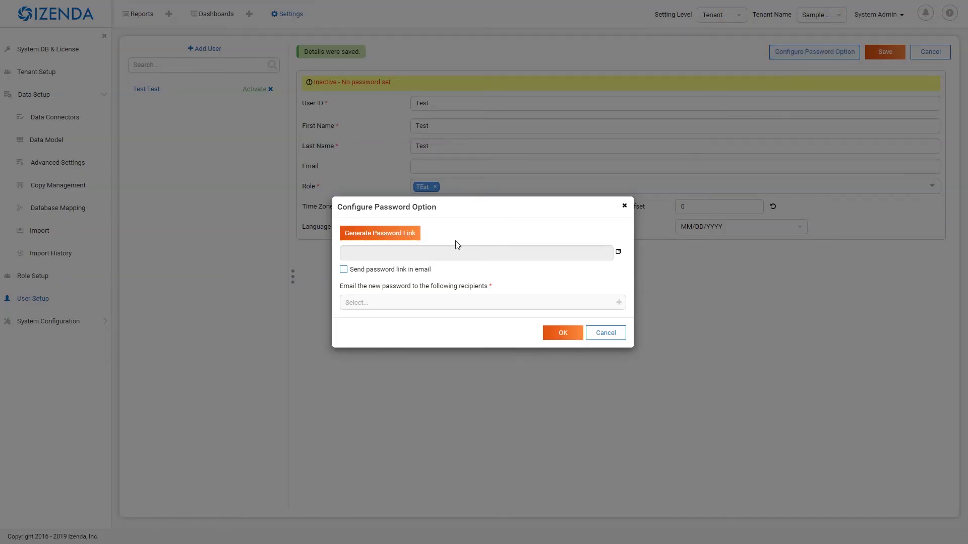
left_click(619, 252)
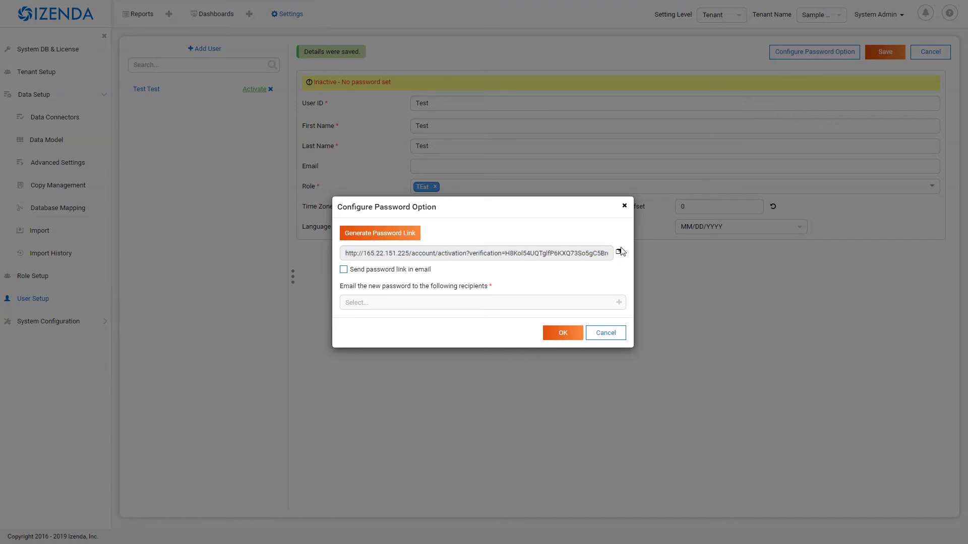
left_click(619, 252)
left_click(622, 334)
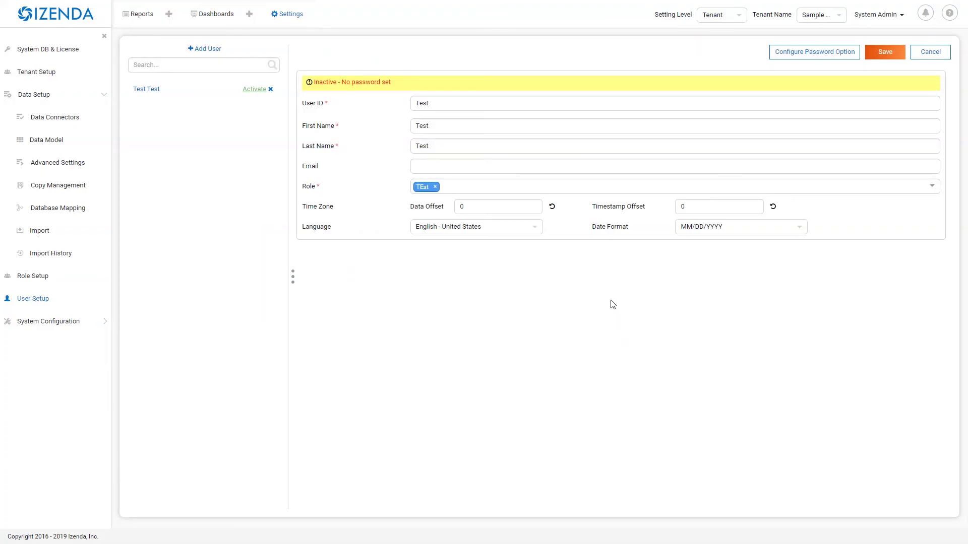
- Start a new report, change the setting level to System, and select izendacountrycode as a data source
left_click(169, 15)
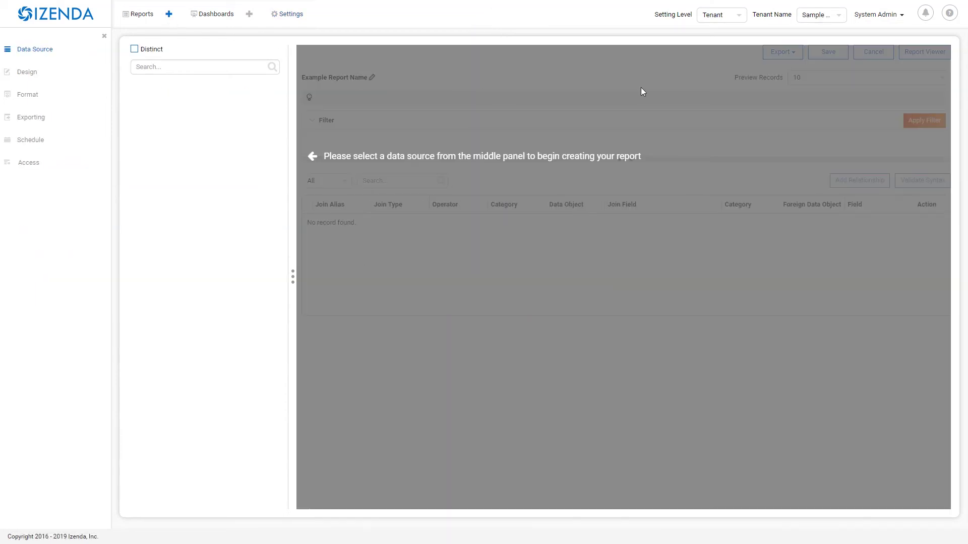
left_click(736, 17)
left_click(713, 29)
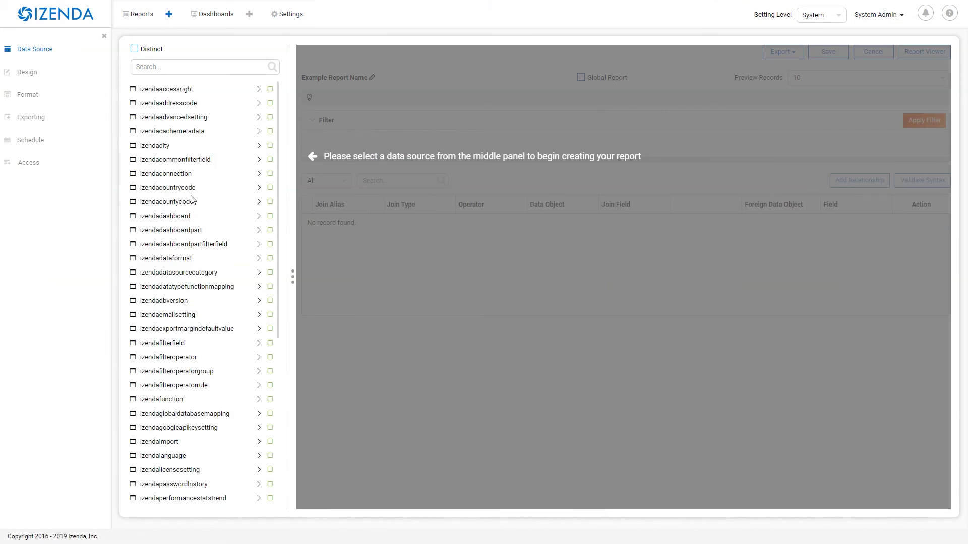
scroll(192, 200, "down", 7)
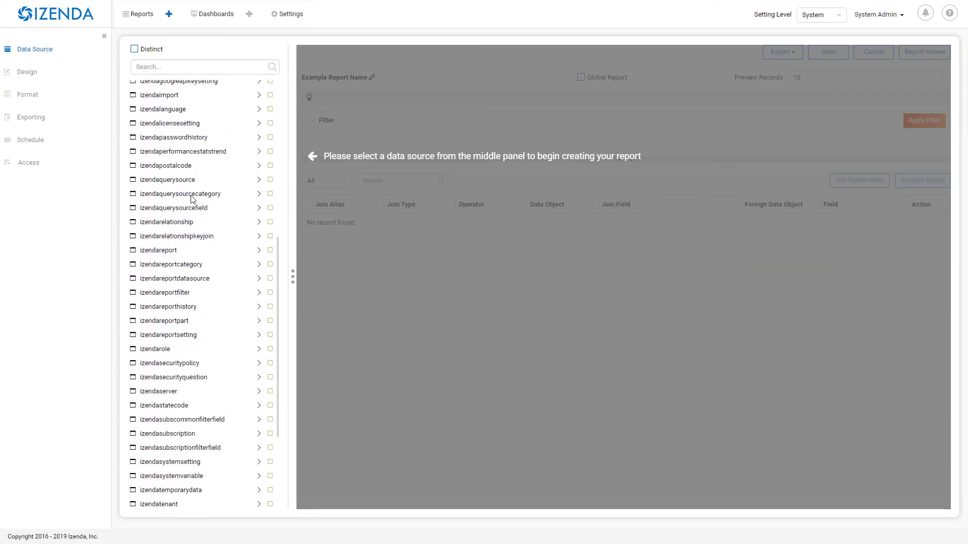
scroll(192, 199, "up", 7)
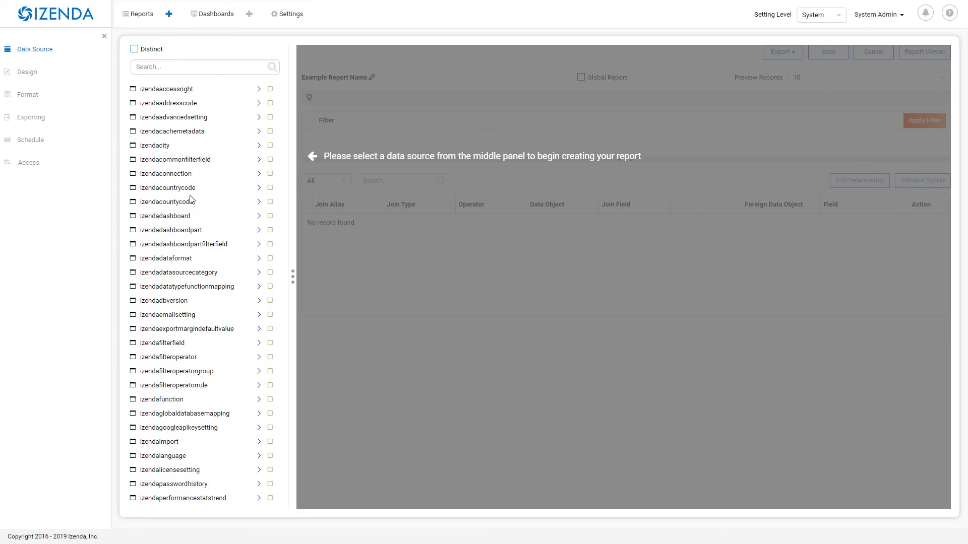
left_click(270, 187)
scroll(260, 260, "down", 1)
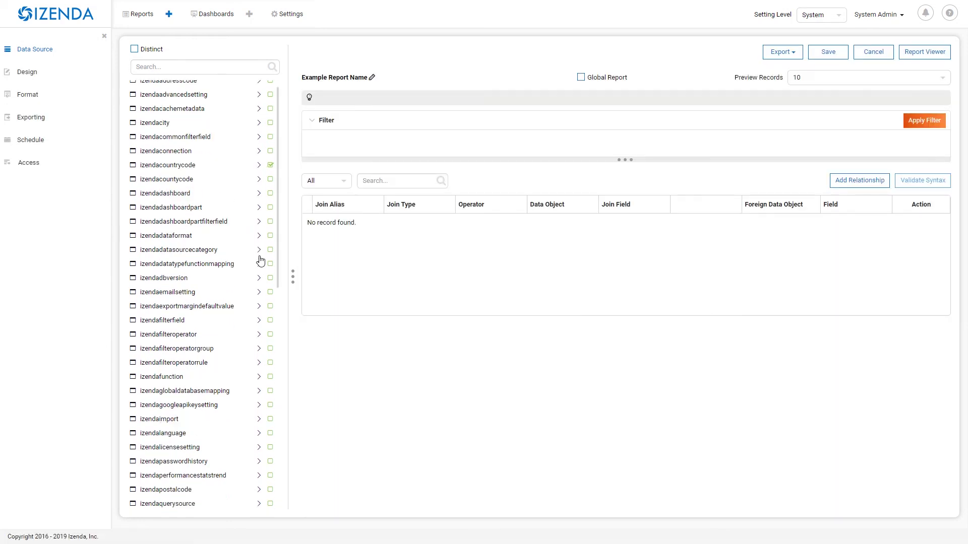
scroll(261, 260, "down", 9)
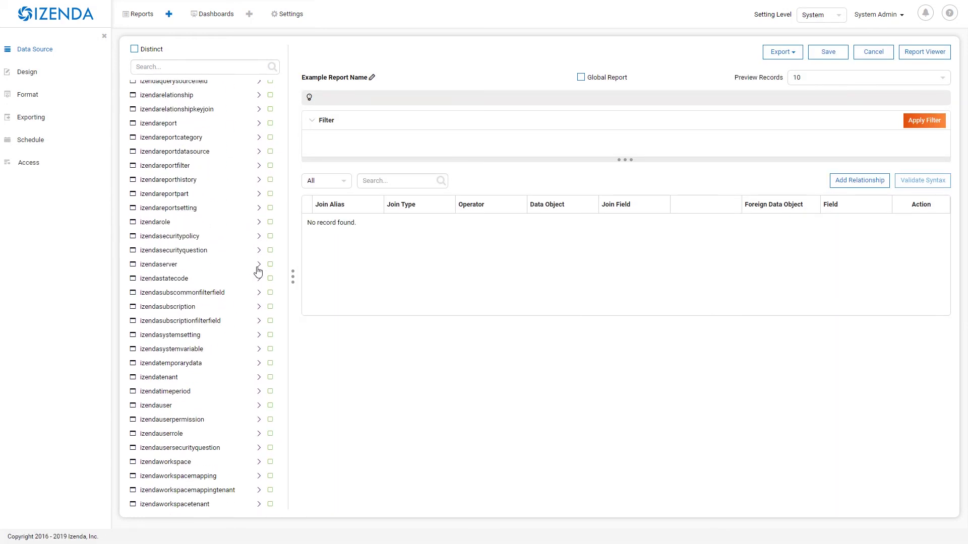